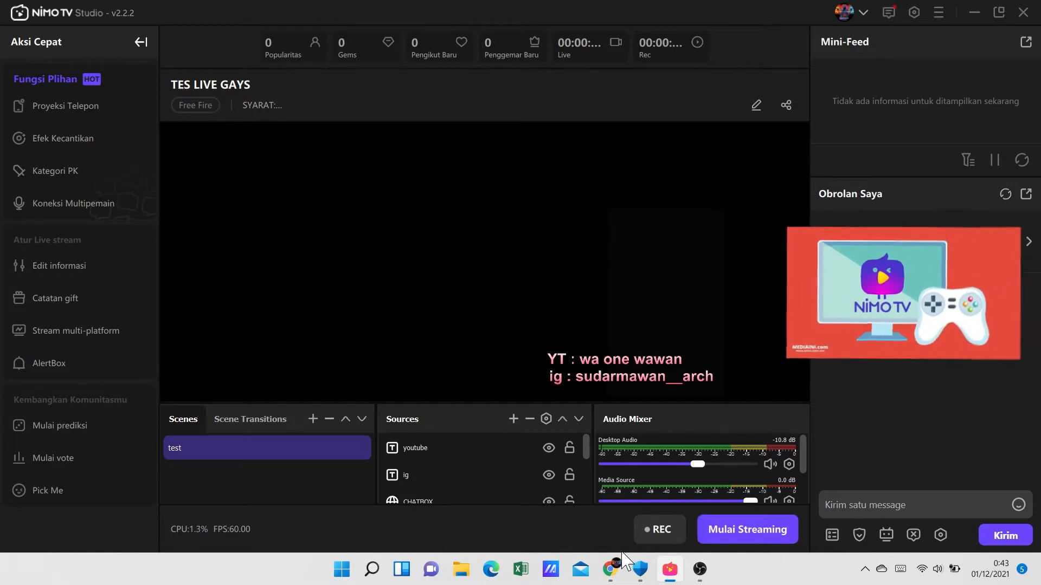
# Switch to Chrome, search Google for speedtest, and run the internet speed test twice.
pyautogui.click(610, 569)
pyautogui.click(183, 12)
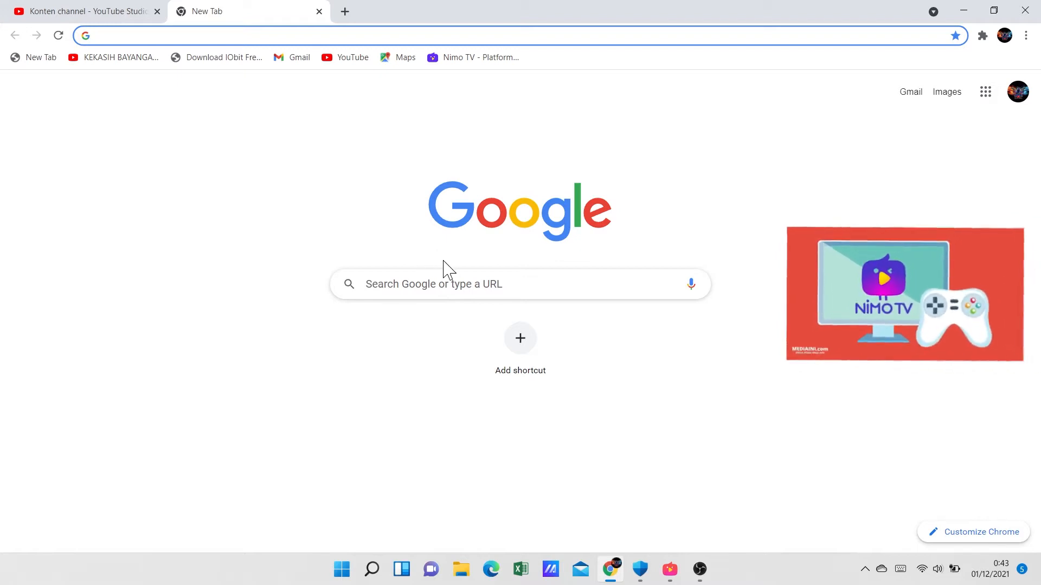
pyautogui.click(429, 284)
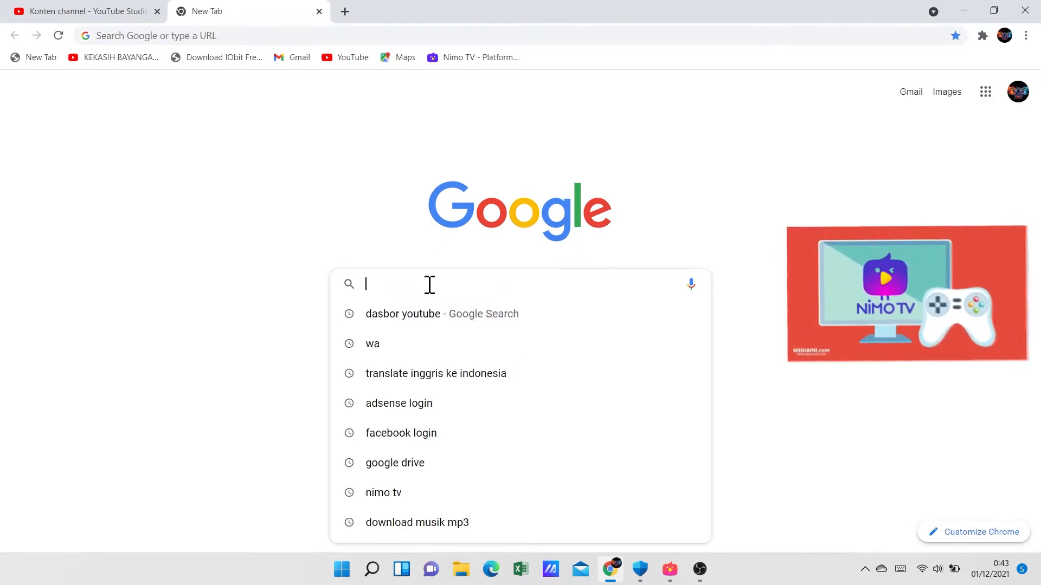
pyautogui.write('speed')
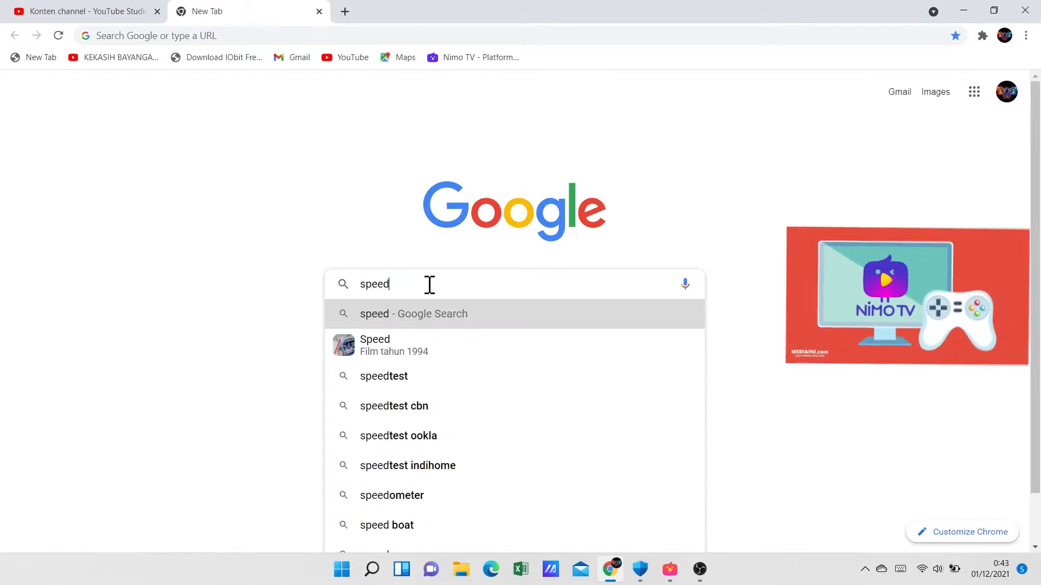
pyautogui.click(421, 377)
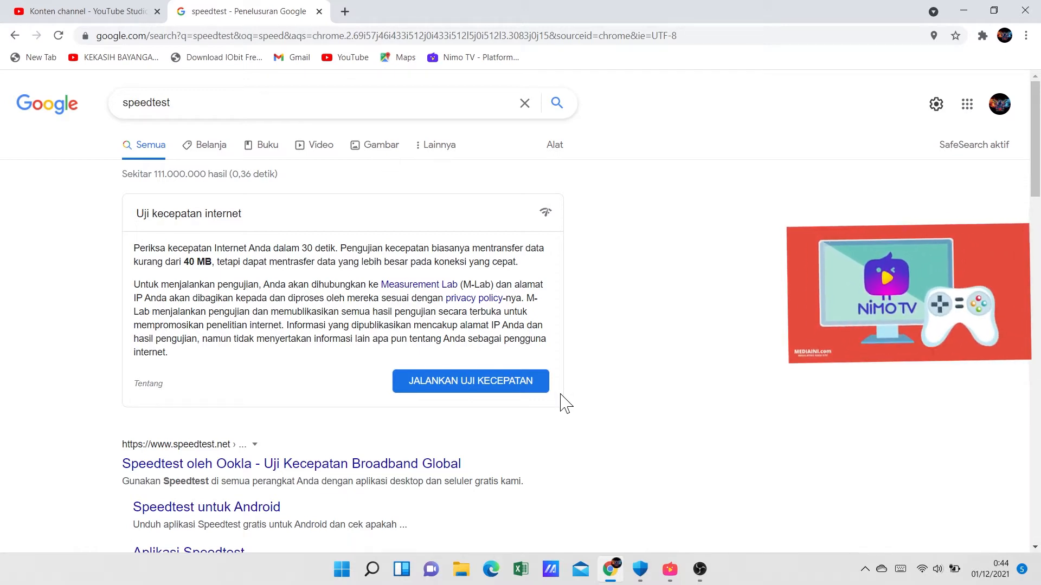
pyautogui.click(489, 386)
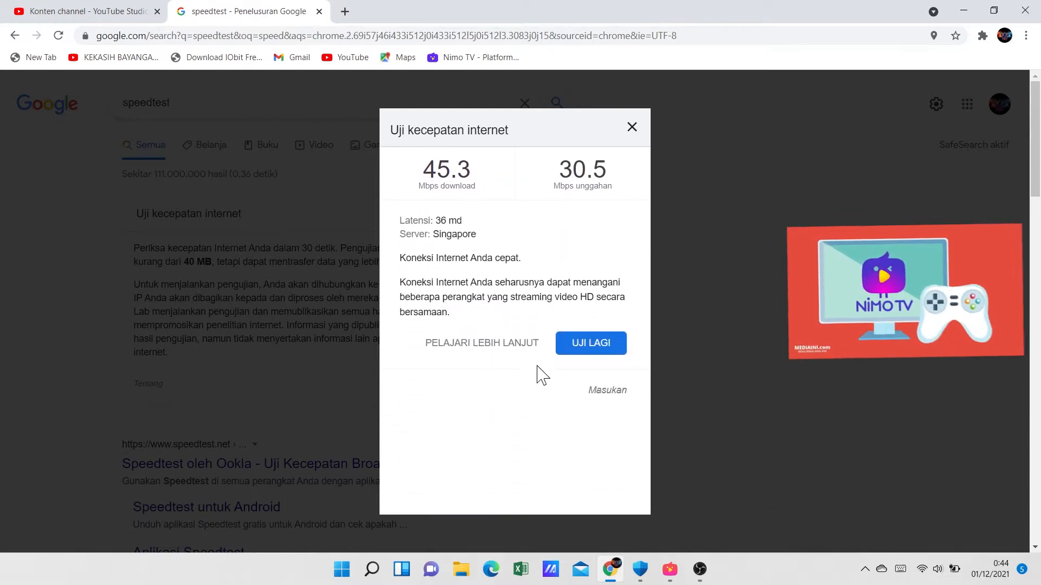
pyautogui.click(575, 351)
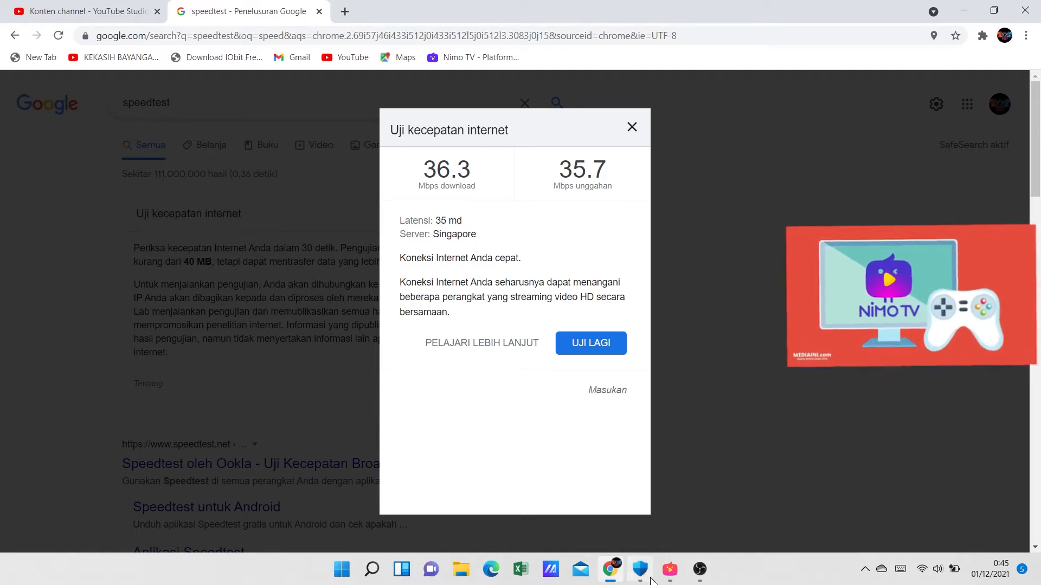
pyautogui.click(667, 572)
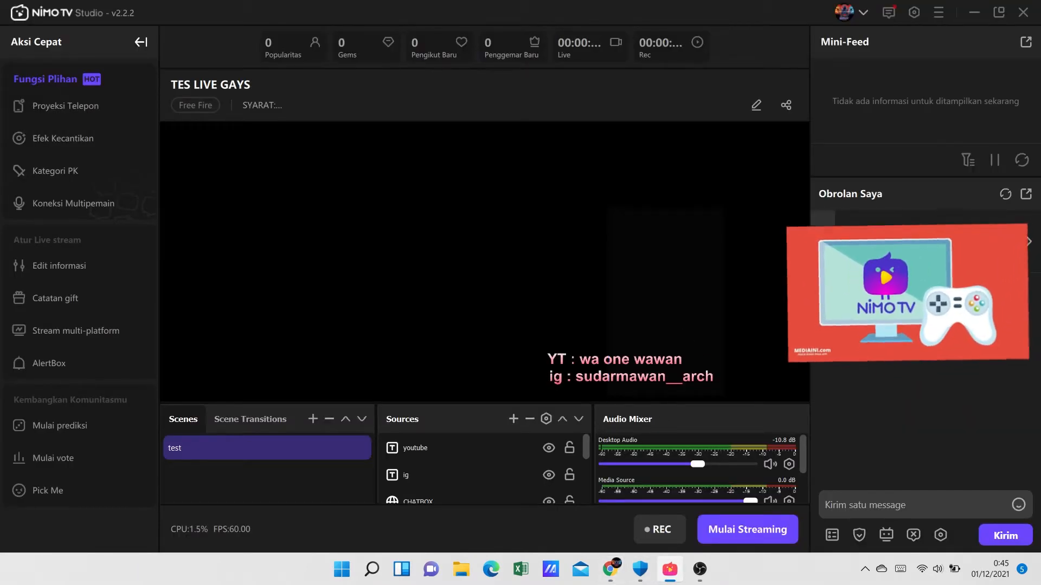
pyautogui.click(915, 17)
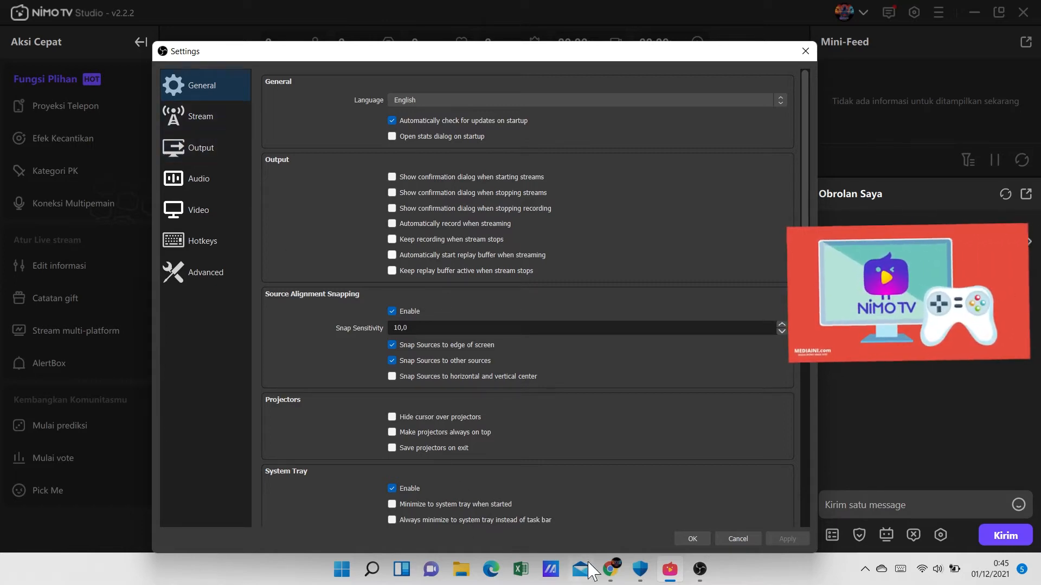
pyautogui.click(607, 570)
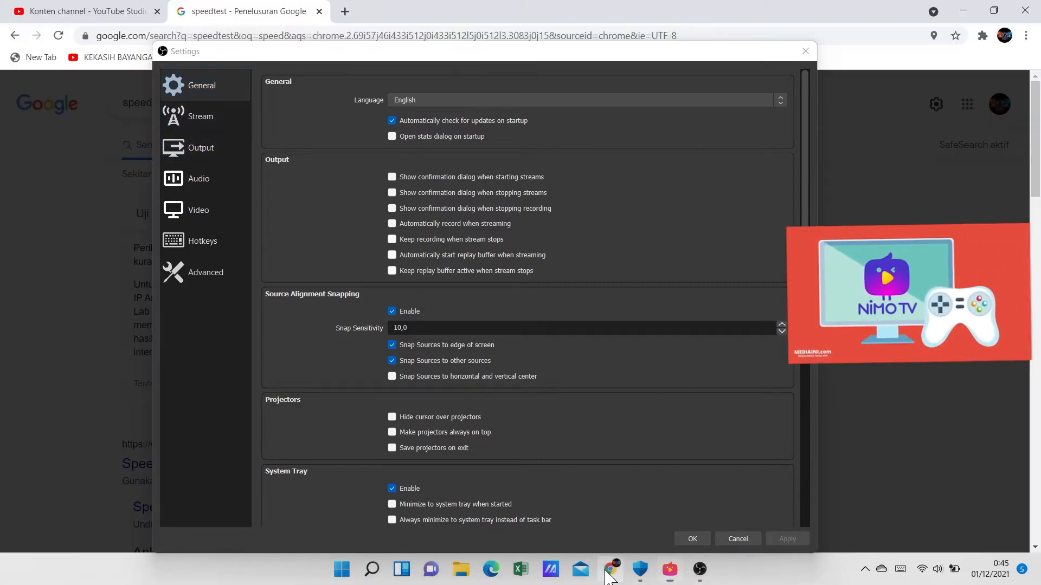
pyautogui.click(805, 54)
pyautogui.click(620, 578)
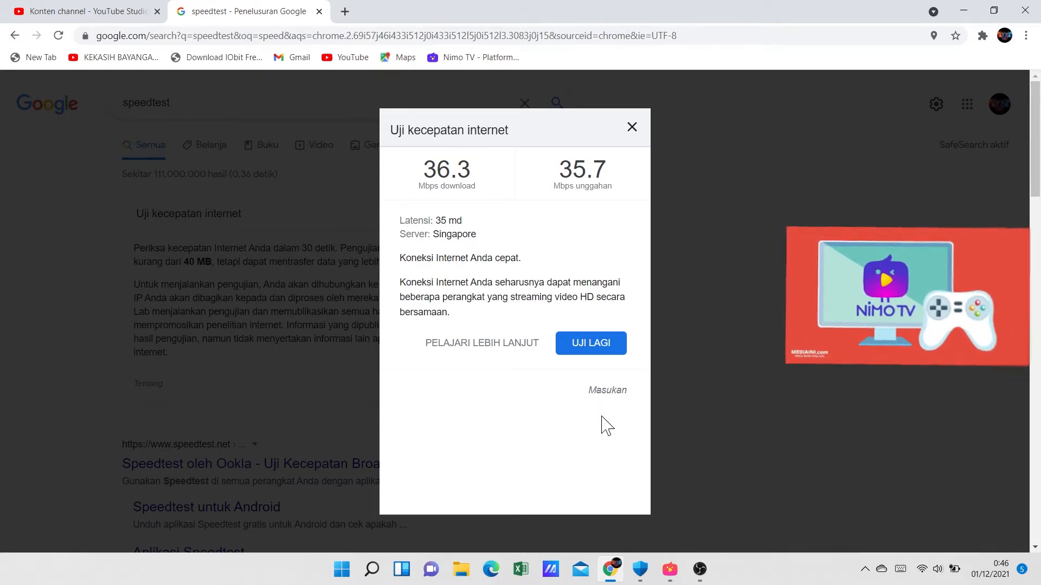
# Switch back to Nimo TV Studio and set the output mode to Advanced in the output settings.
pyautogui.click(963, 11)
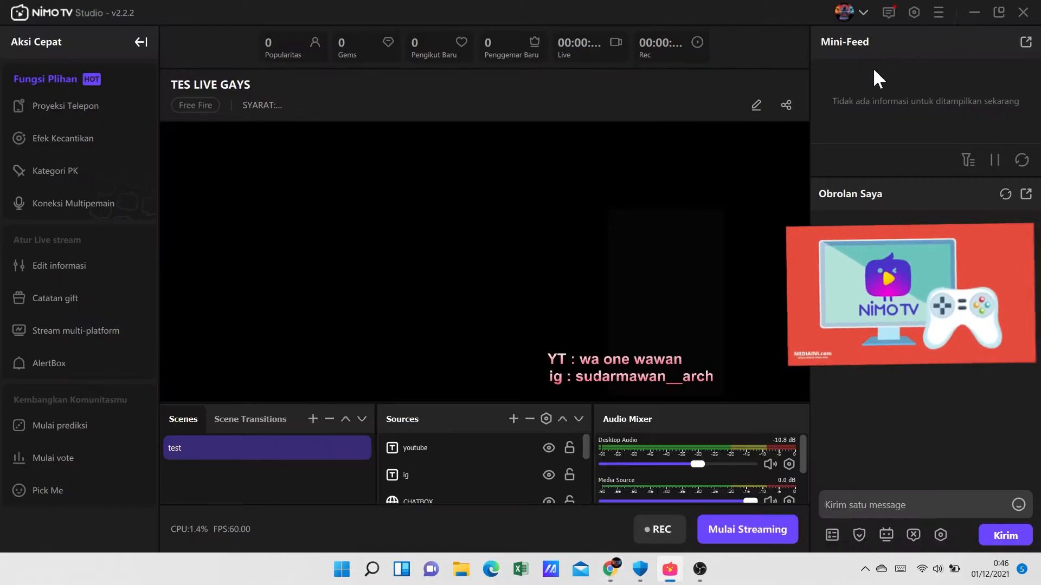
pyautogui.click(914, 13)
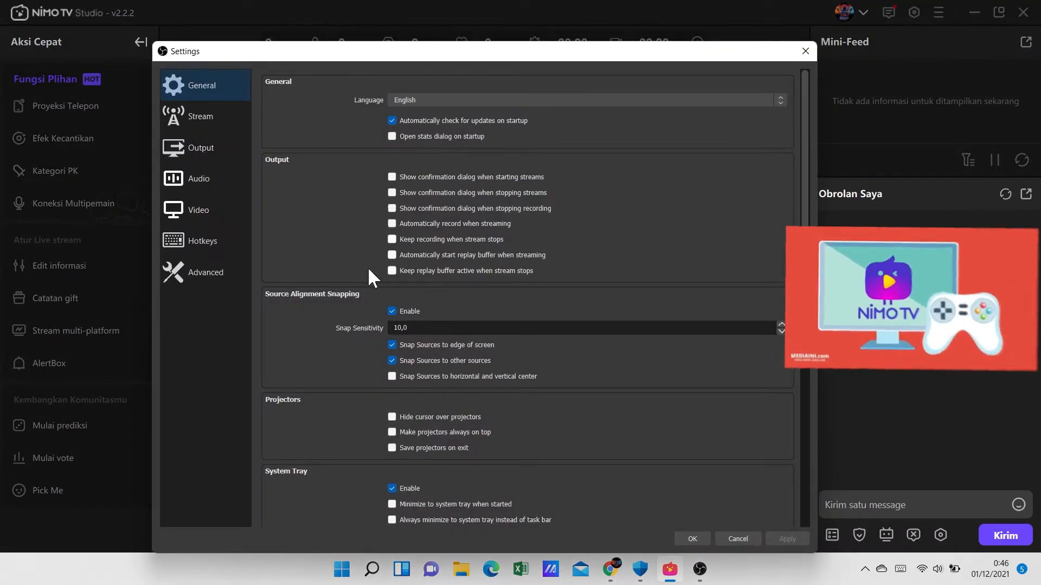
pyautogui.click(189, 146)
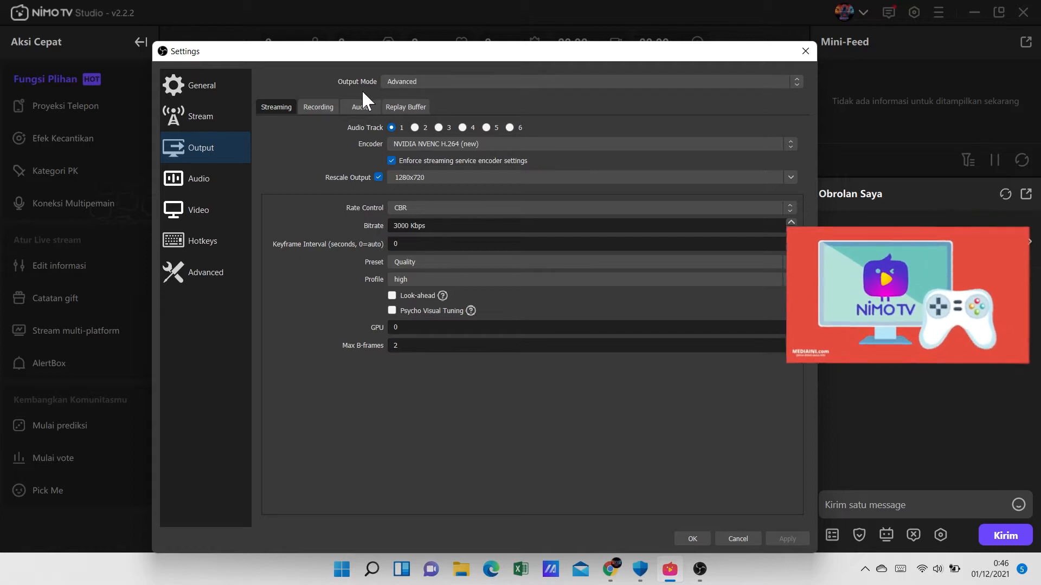
pyautogui.click(412, 82)
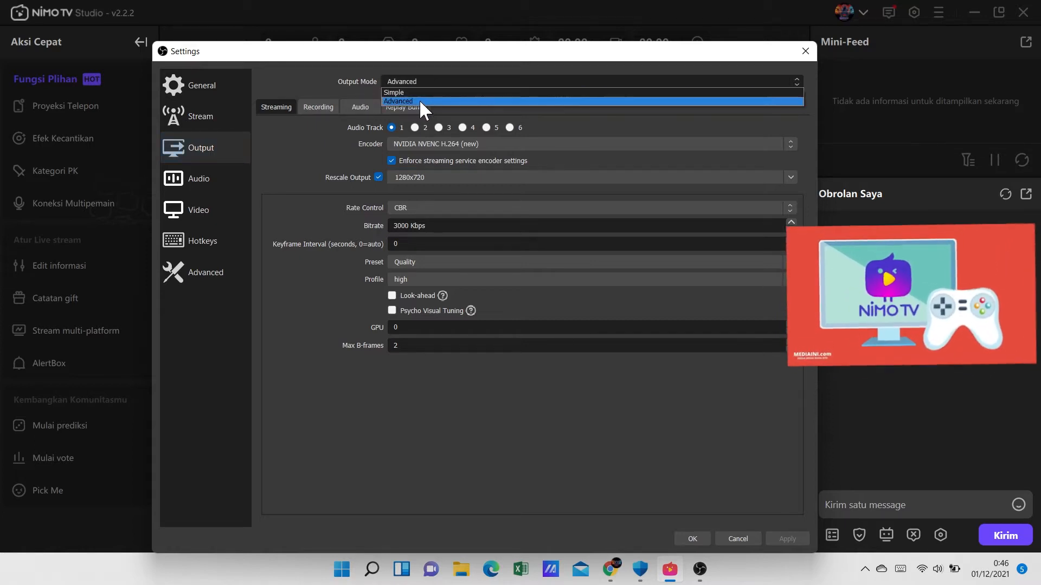
pyautogui.click(418, 99)
pyautogui.click(418, 81)
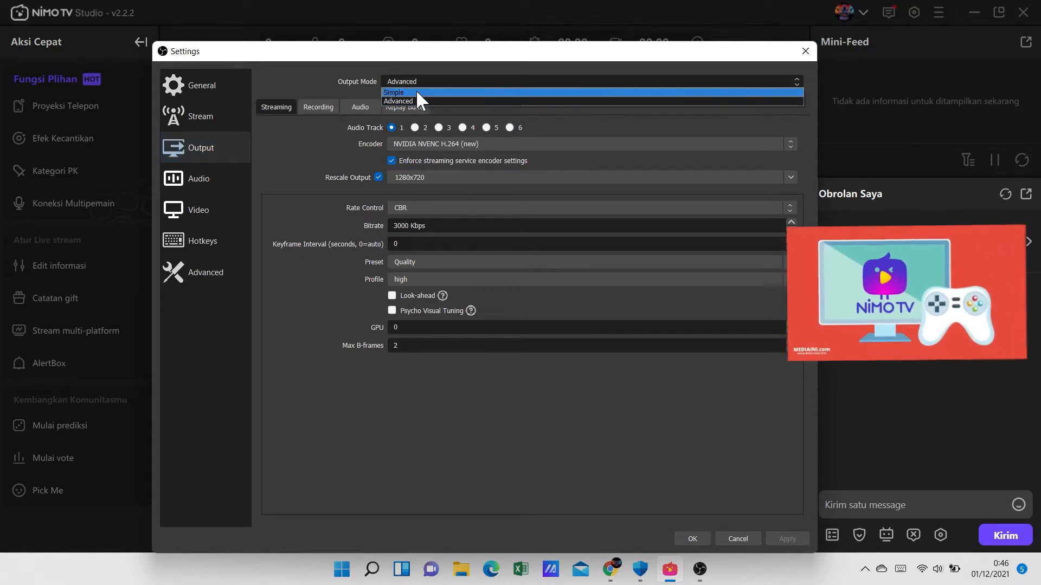
pyautogui.click(416, 92)
pyautogui.click(421, 81)
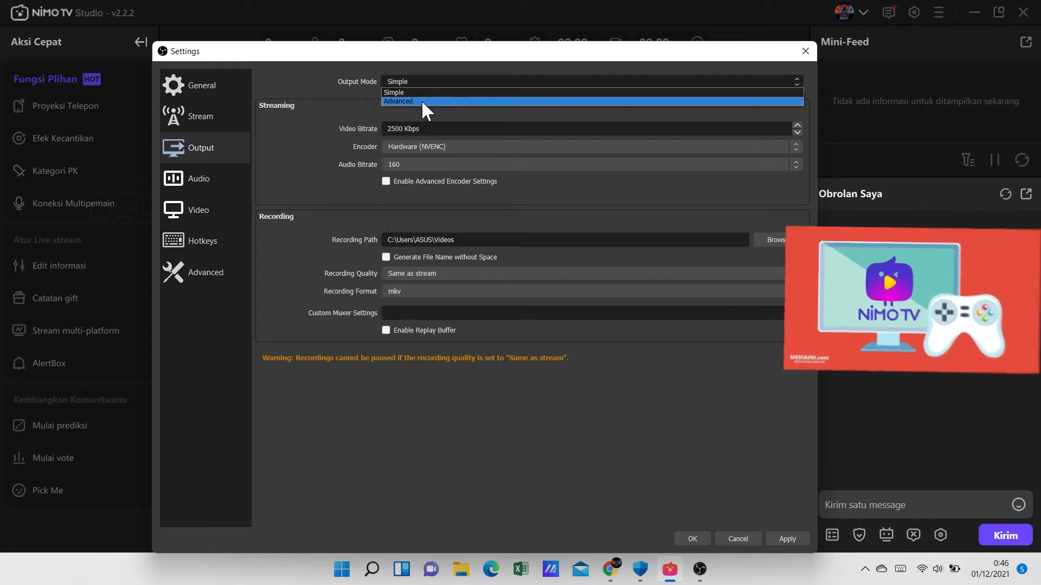
pyautogui.click(422, 100)
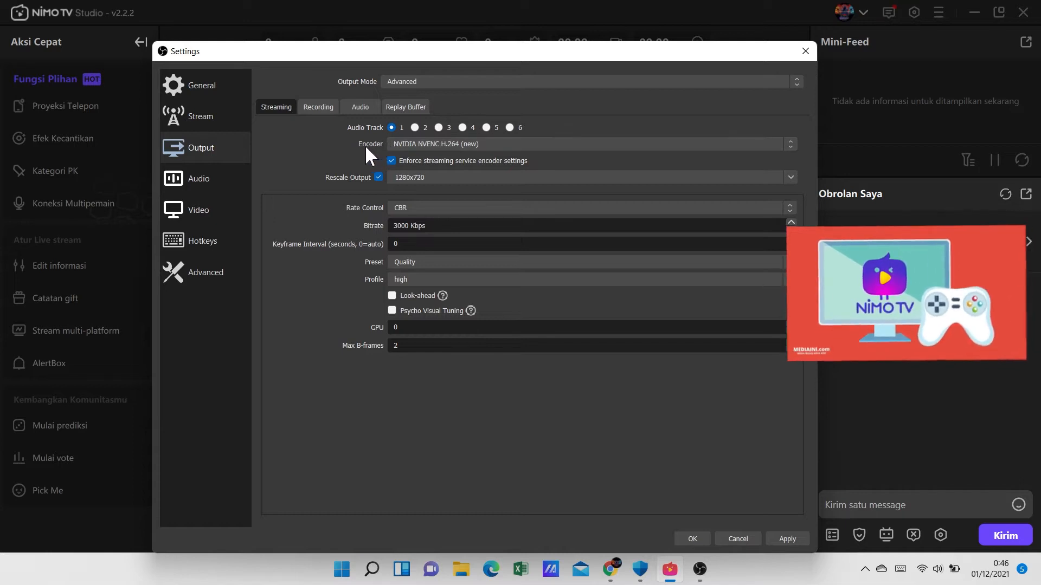
# Check the streaming encoder and rescale resolution choices, and choose CBR as the rate control.
pyautogui.click(412, 143)
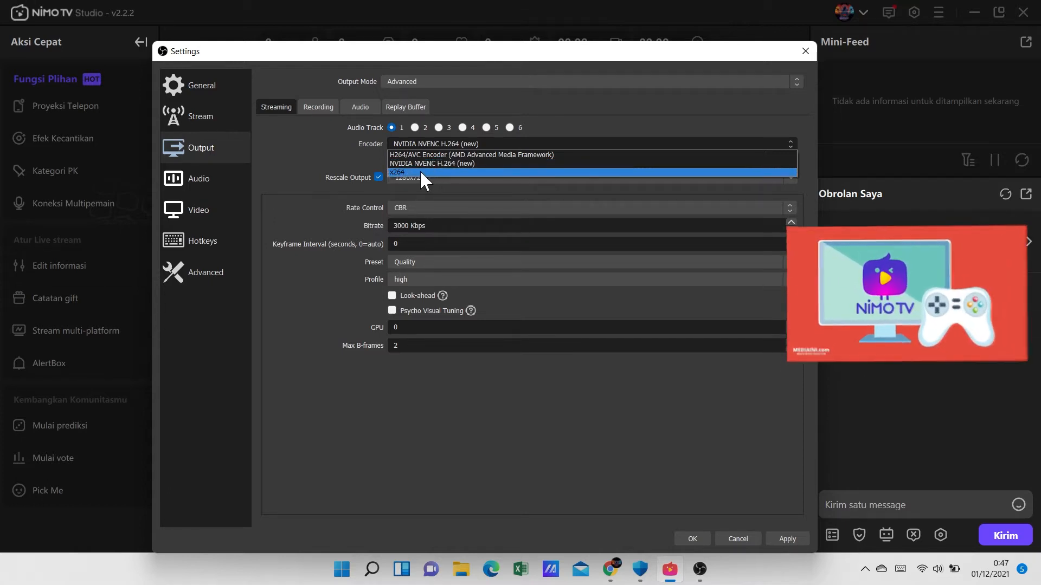
pyautogui.click(291, 151)
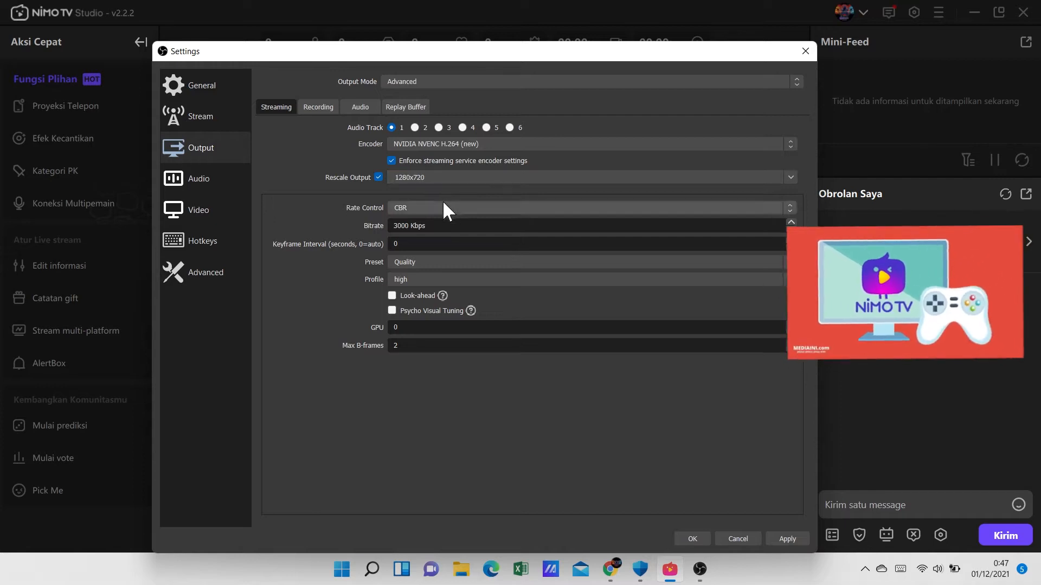
pyautogui.click(791, 175)
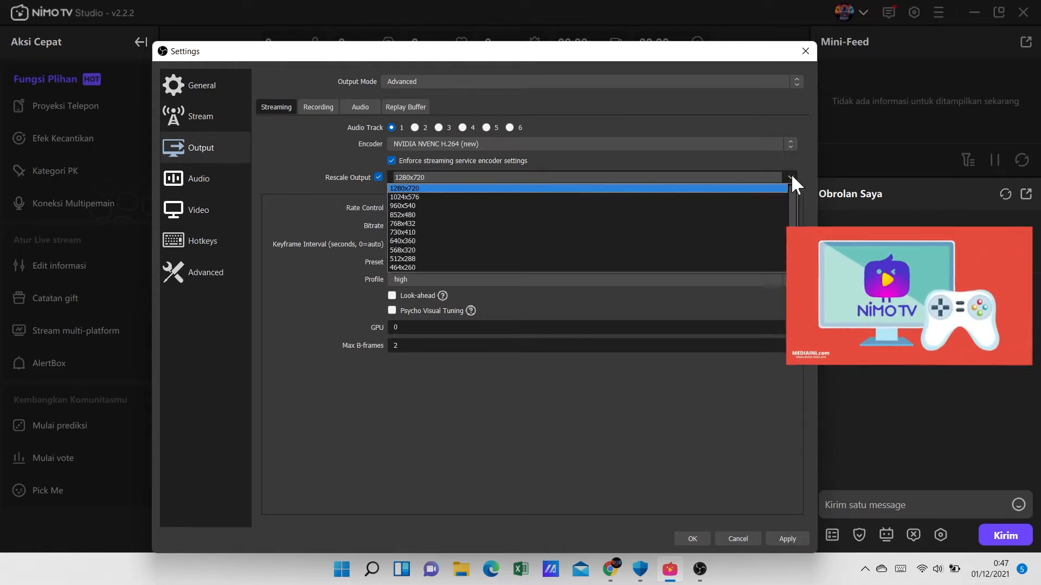
pyautogui.click(791, 175)
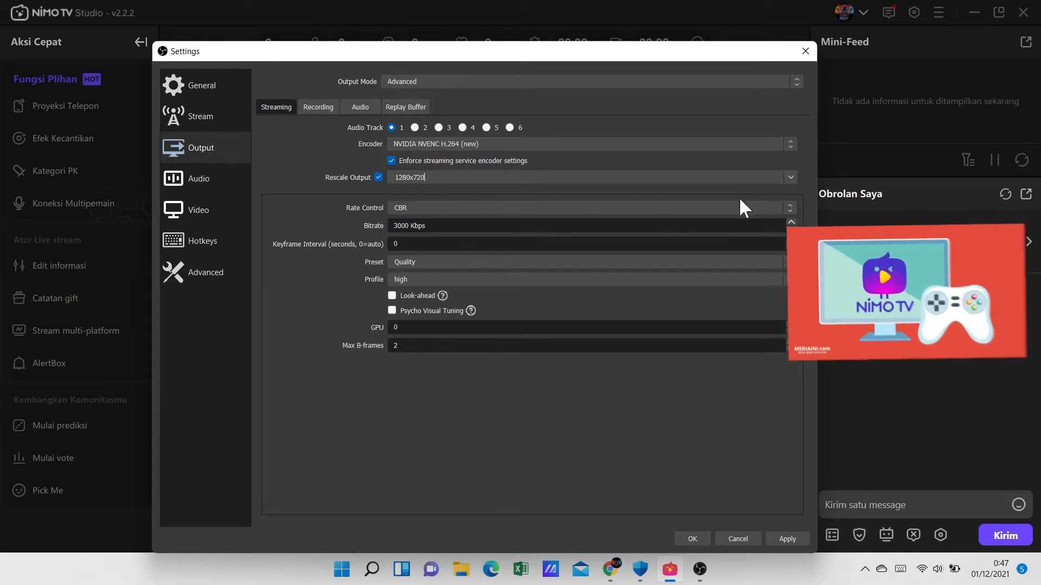
pyautogui.click(414, 209)
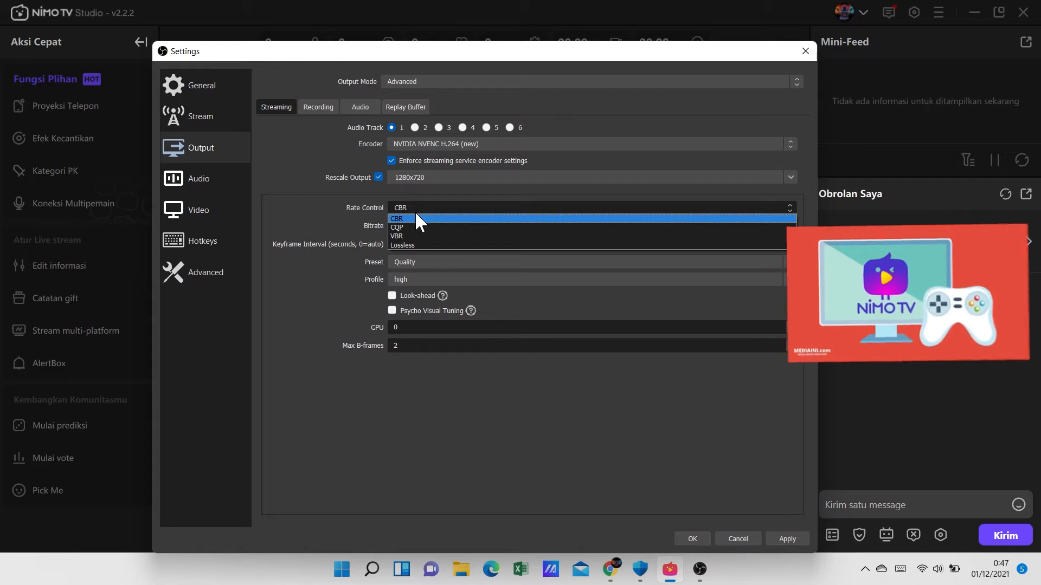
pyautogui.click(414, 215)
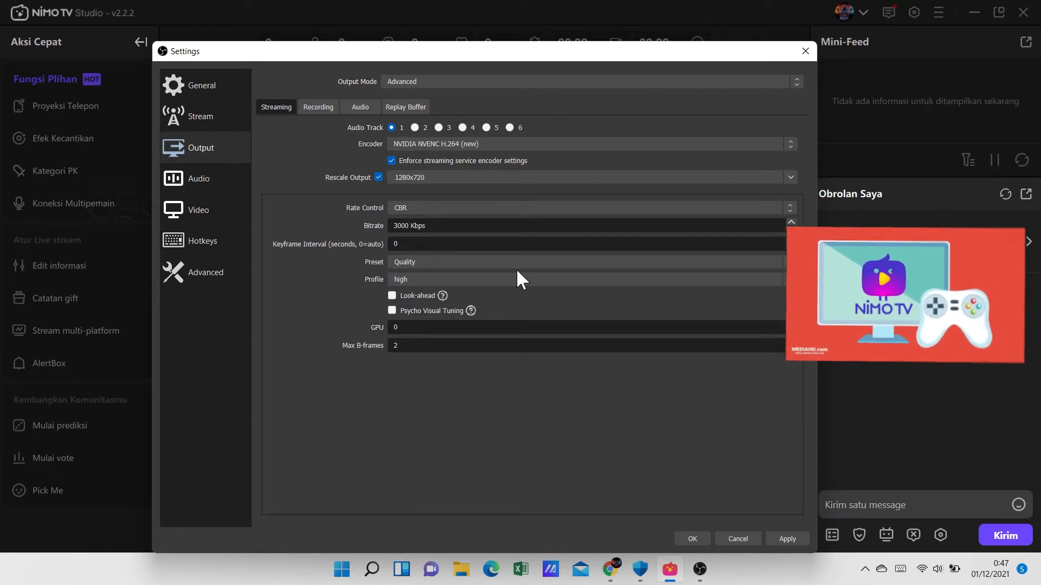
# Move the settings window aside to review the speed test results in Chrome, and return to the output settings.
pyautogui.click(611, 569)
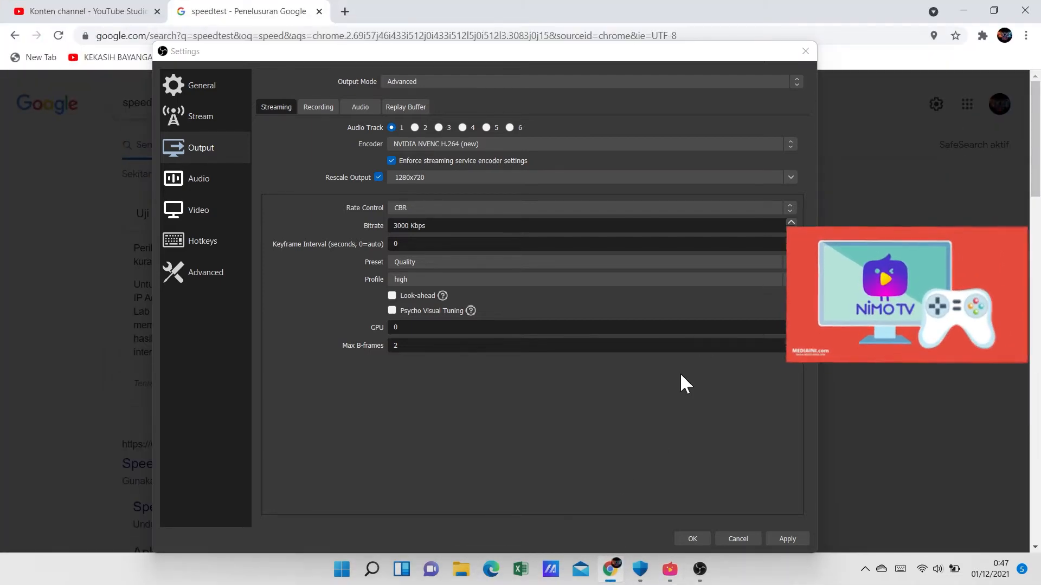
pyautogui.moveTo(698, 51); pyautogui.dragTo(958, 344)
pyautogui.moveTo(618, 349); pyautogui.dragTo(228, 39)
pyautogui.click(610, 569)
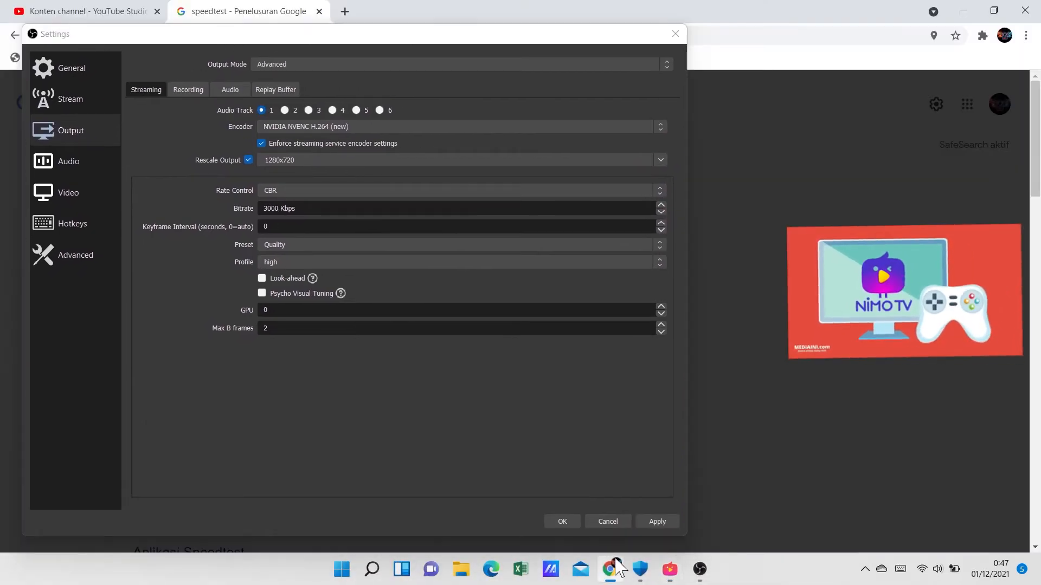
pyautogui.moveTo(585, 35); pyautogui.dragTo(715, 35)
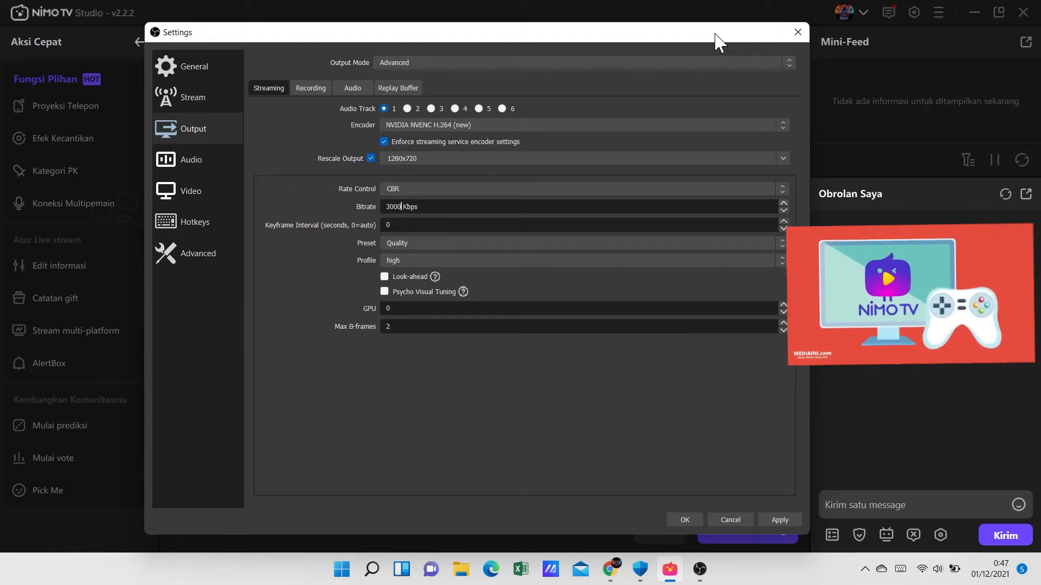
# Set the streaming bitrate to 2000 Kbps.
pyautogui.press('BackSpace')
pyautogui.press('BackSpace')
pyautogui.press('BackSpace')
pyautogui.press('BackSpace')
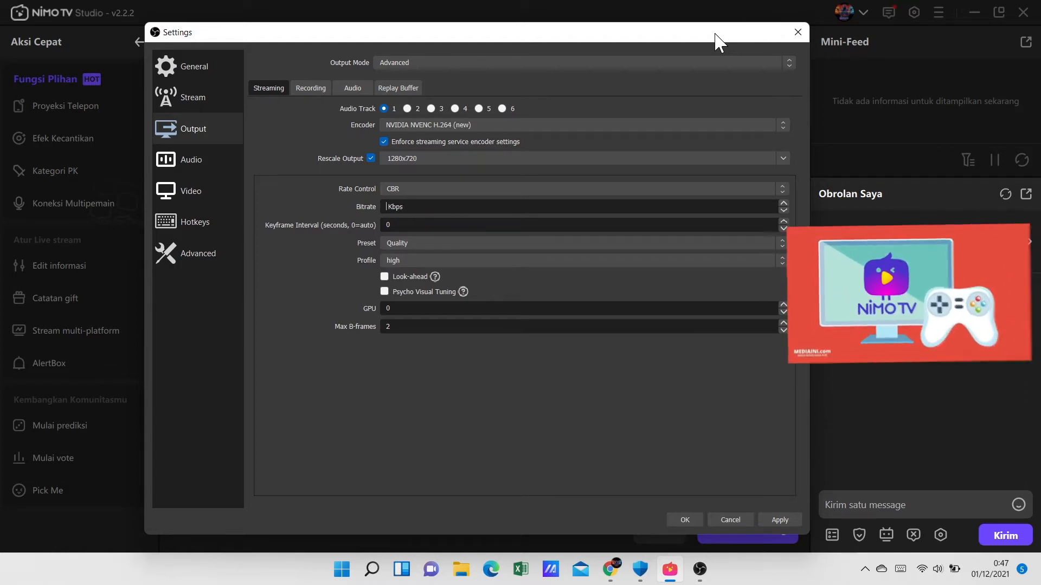
pyautogui.write('2000')
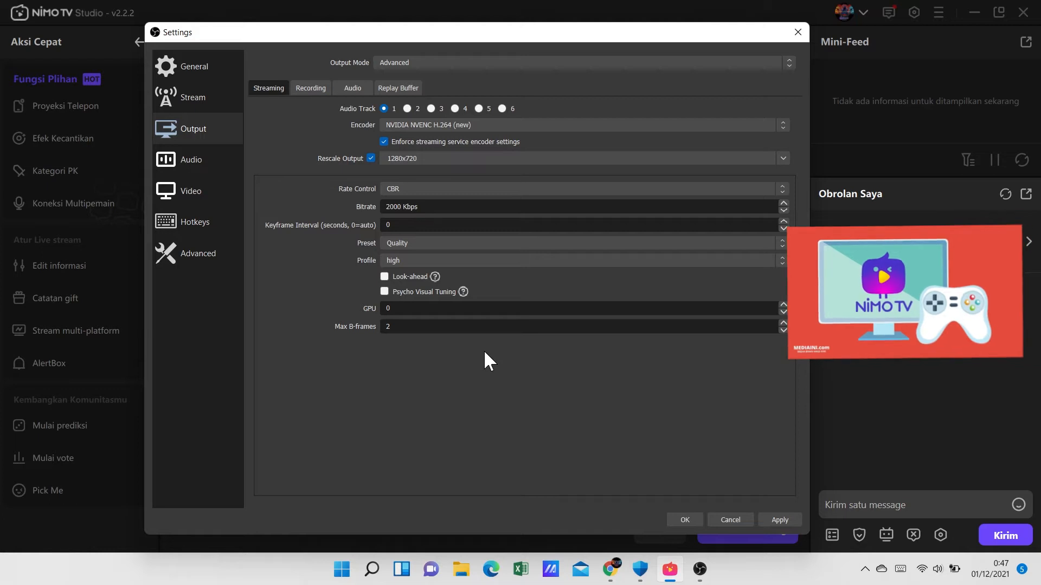
# Set the encoder preset to Max Performance and keep the high profile.
pyautogui.click(427, 242)
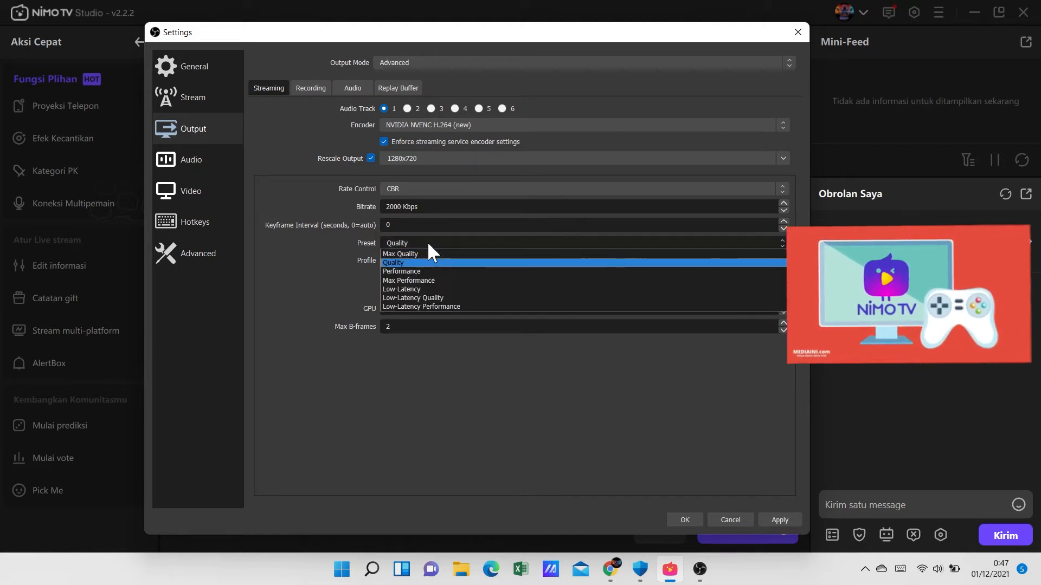
pyautogui.click(428, 281)
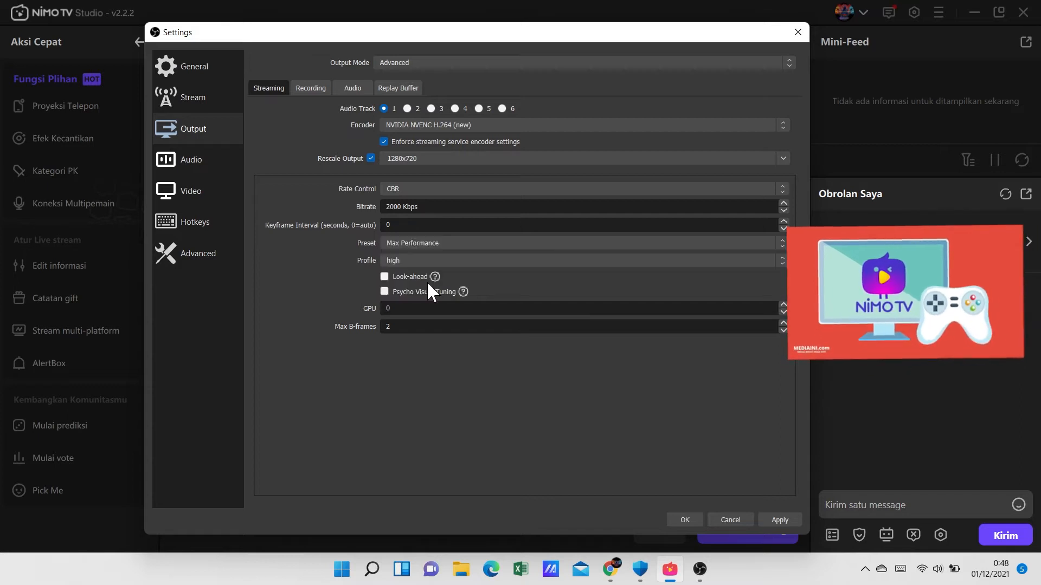
pyautogui.click(427, 263)
pyautogui.click(427, 262)
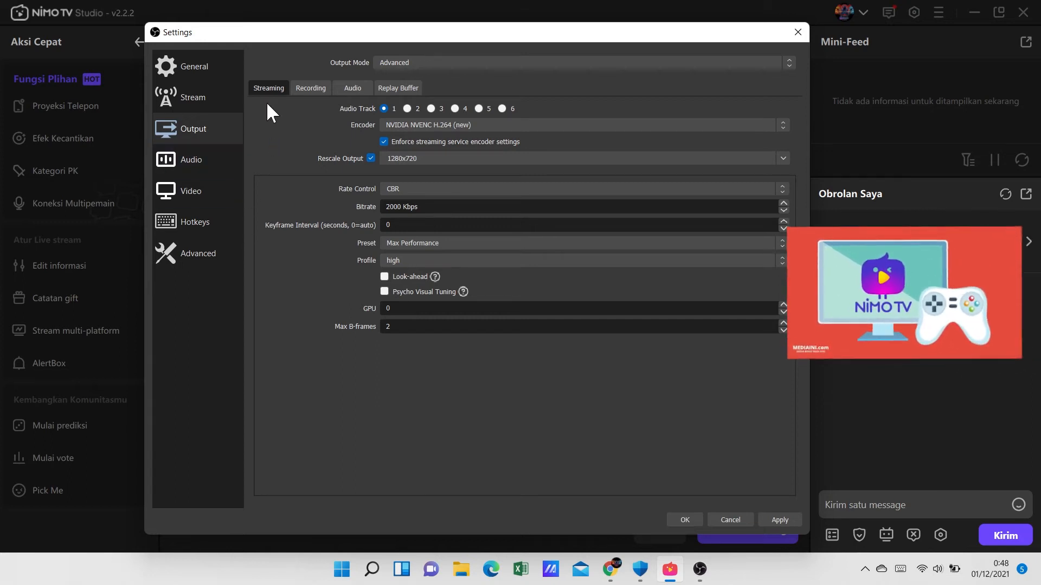
# Set the downscale filter in the video settings to Bicubic (Sharpened scaling, 16 samples).
pyautogui.click(194, 160)
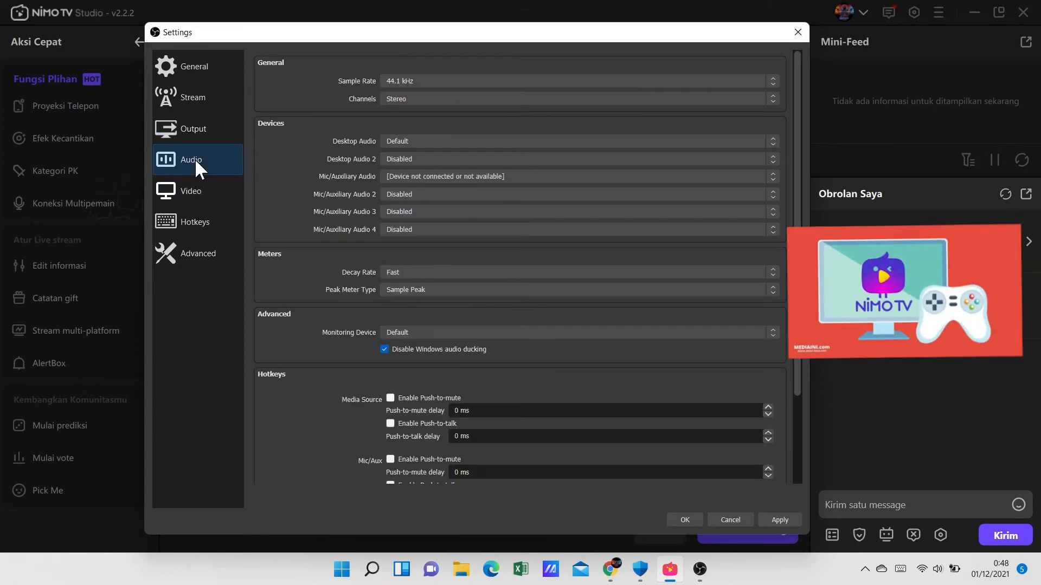
pyautogui.click(195, 176)
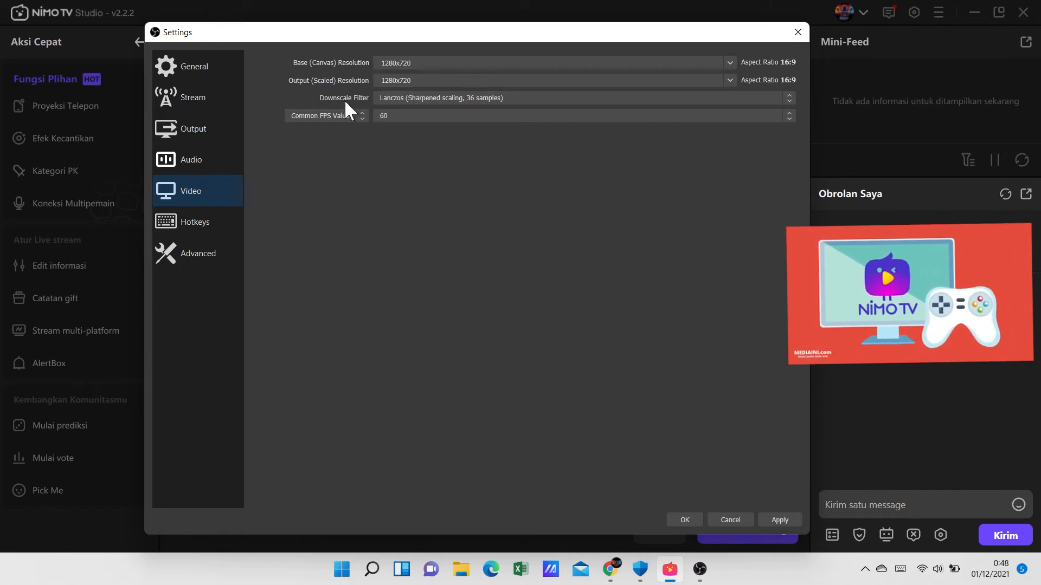
pyautogui.click(786, 99)
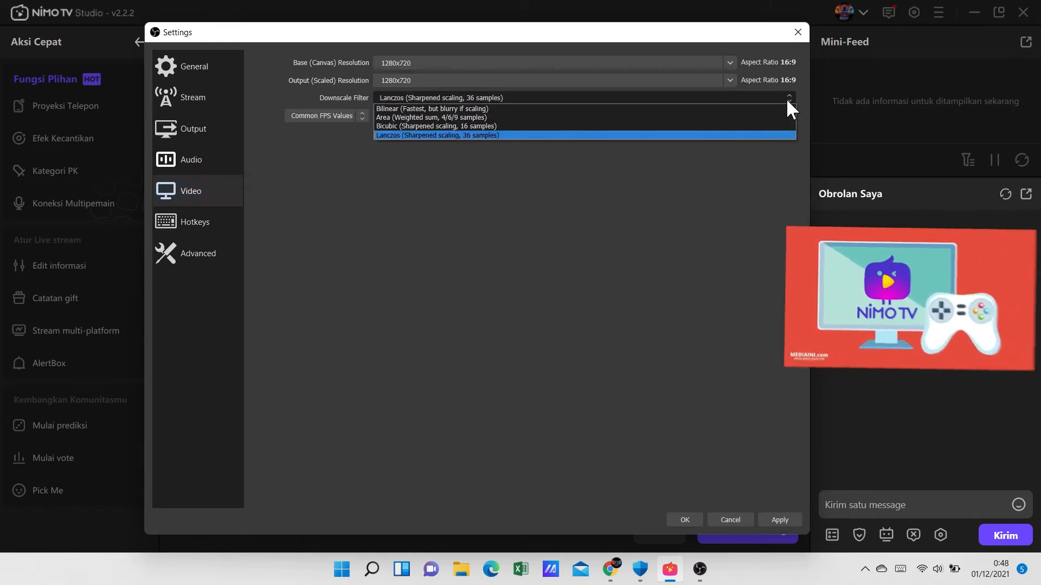
pyautogui.click(602, 126)
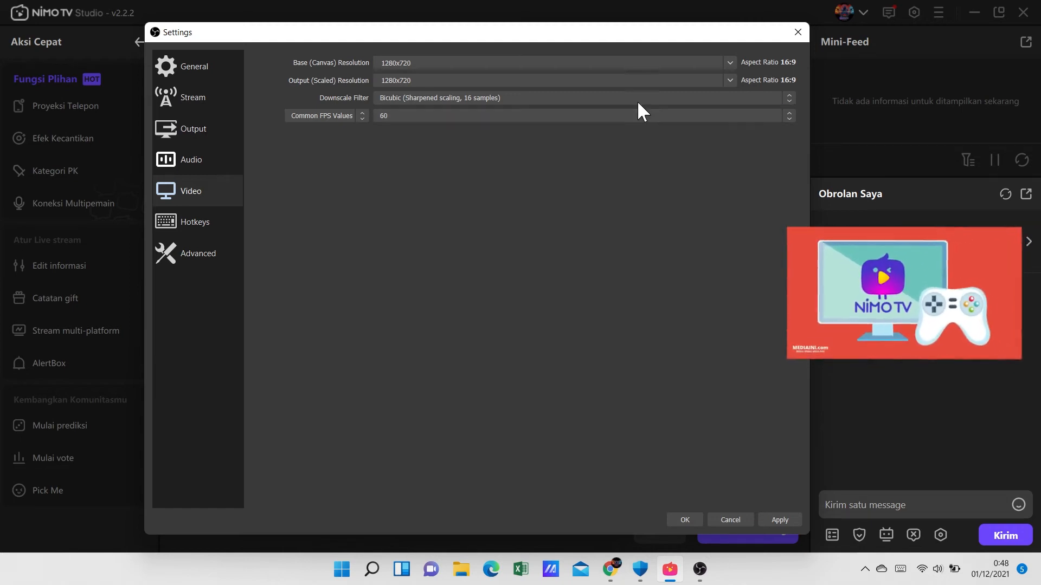
# Try the Lanczos (Sharpened scaling, 36 samples) downscale filter and switch back to Bicubic (Sharpened scaling, 16 samples).
pyautogui.click(789, 97)
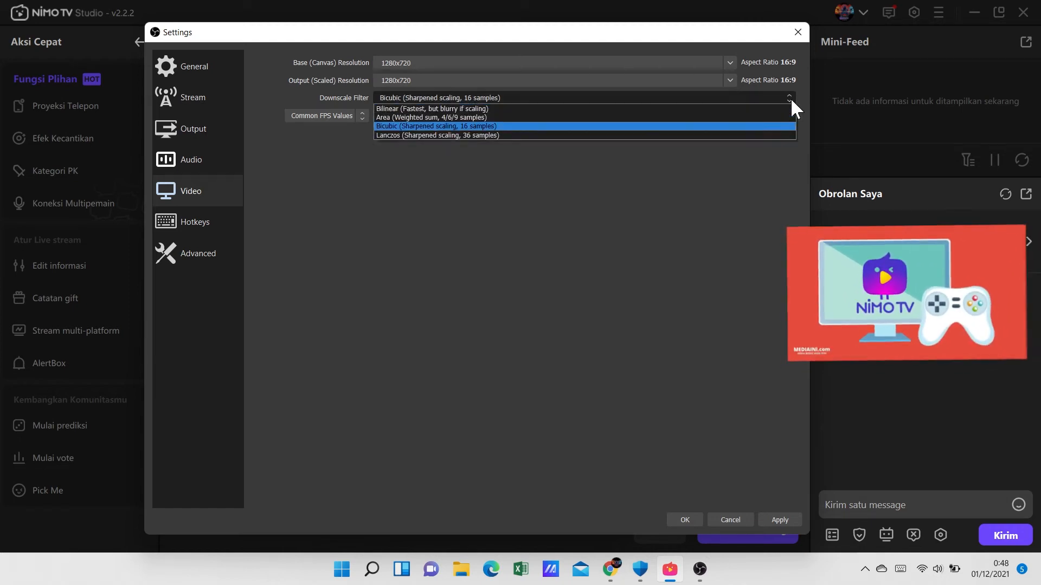
pyautogui.click(491, 135)
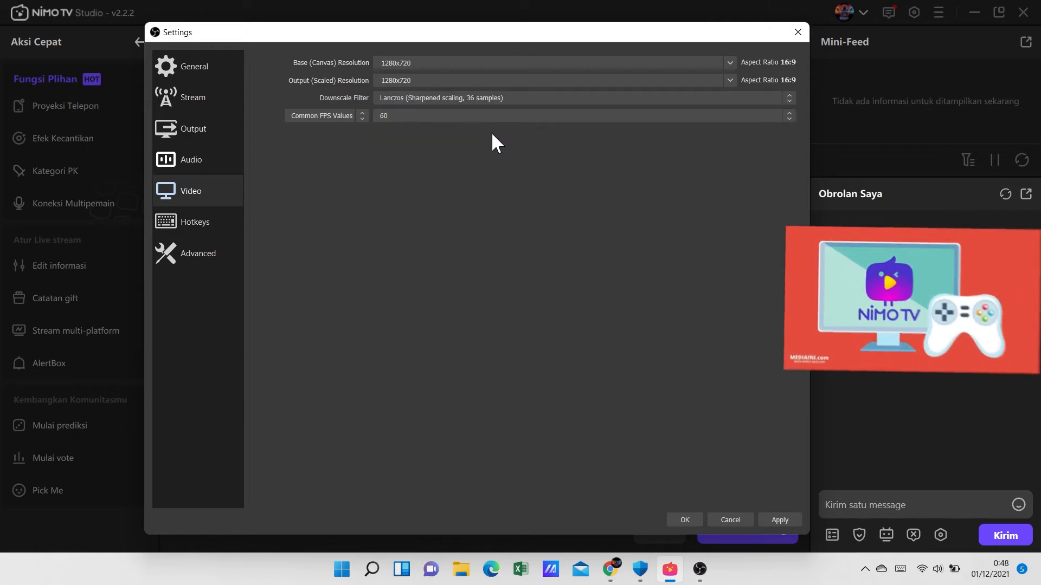
pyautogui.click(788, 98)
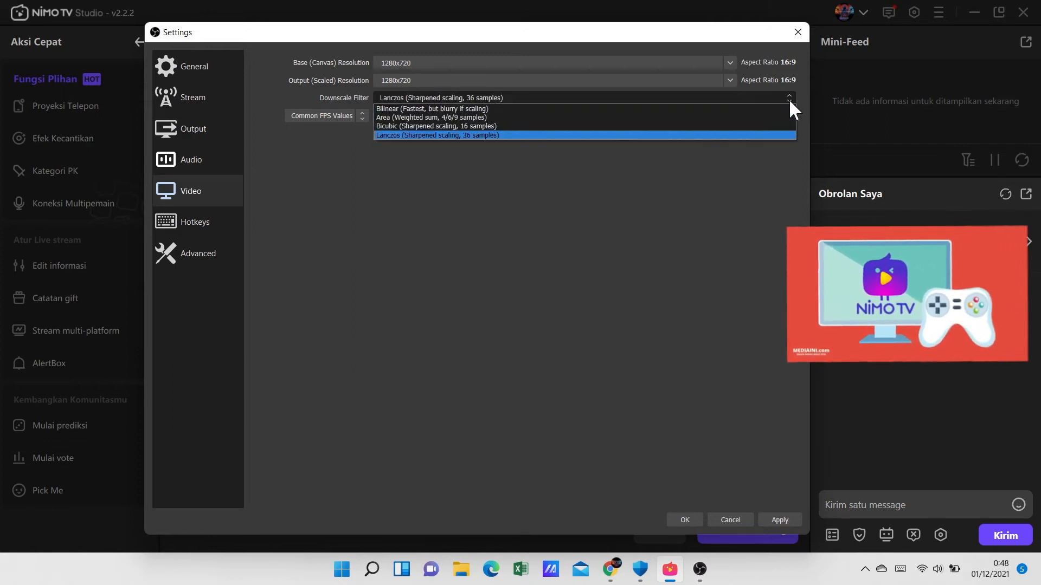
pyautogui.click(722, 126)
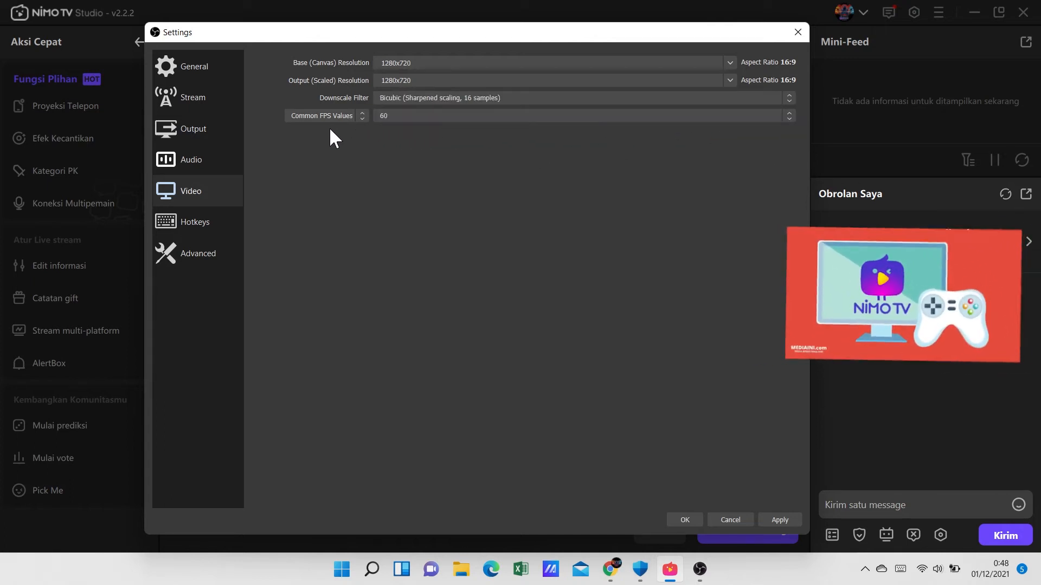
# Set the common FPS value to 30 and apply the video settings.
pyautogui.click(789, 118)
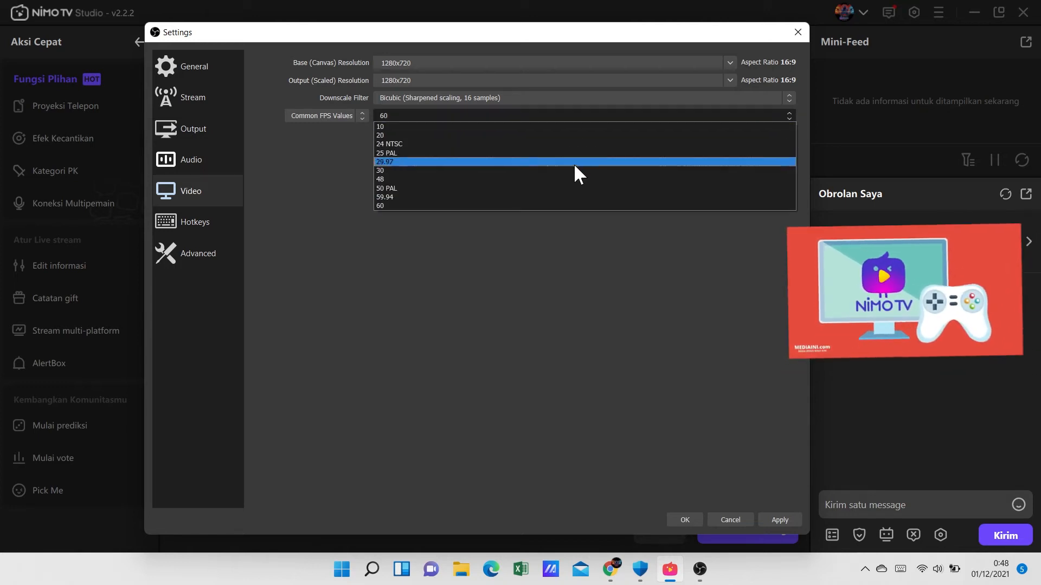
pyautogui.click(472, 170)
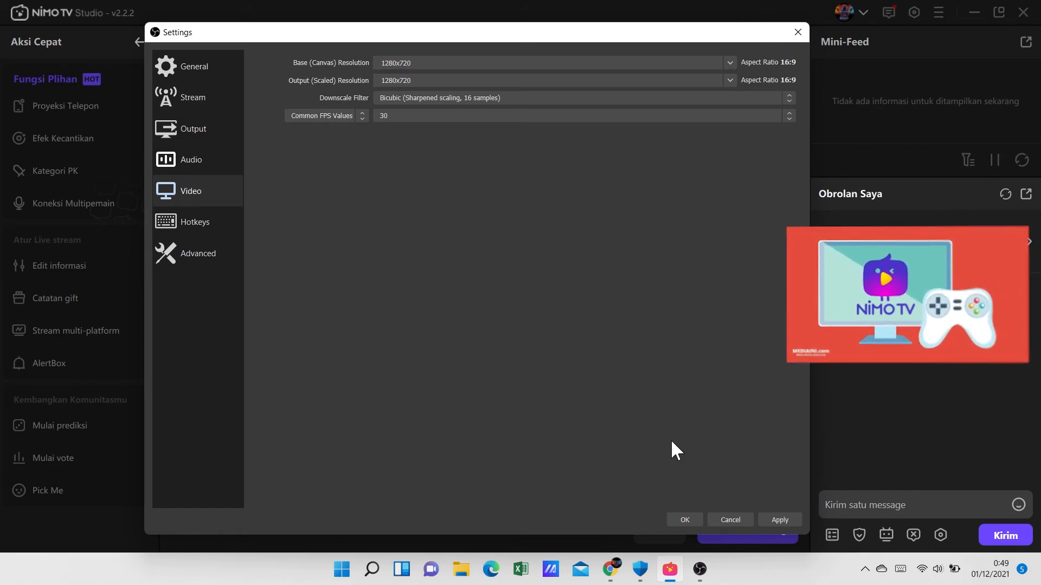
pyautogui.click(781, 519)
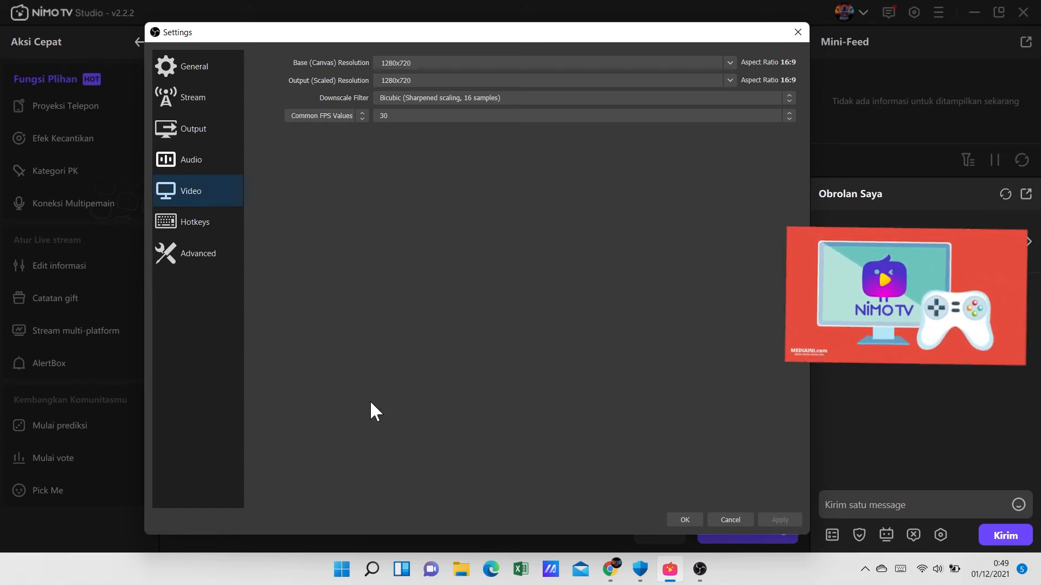
# Examine the available Bind to IP options in the network section of the advanced settings.
pyautogui.click(191, 256)
pyautogui.scroll(-3, 652, 362)
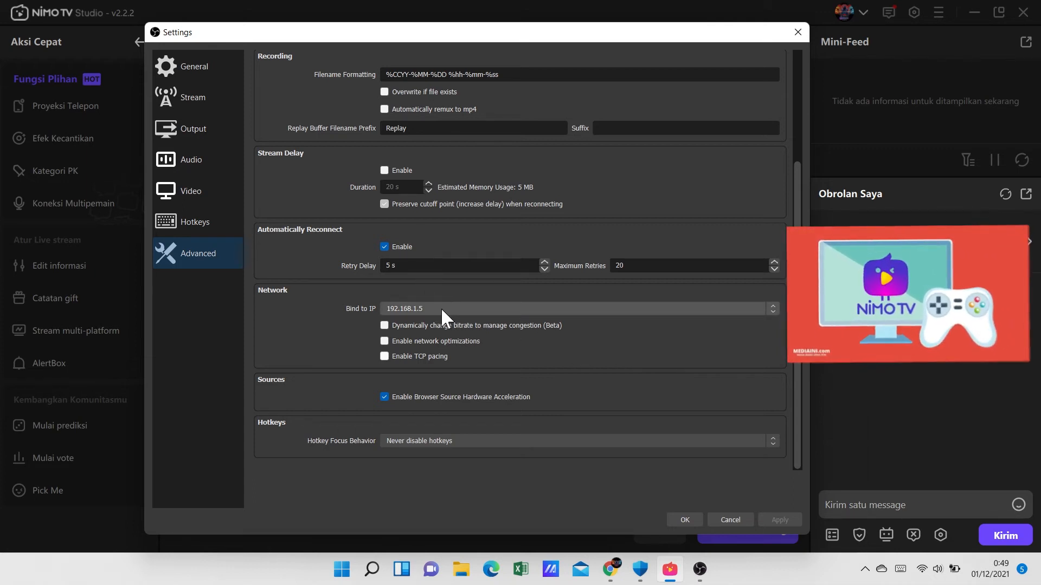
pyautogui.click(774, 308)
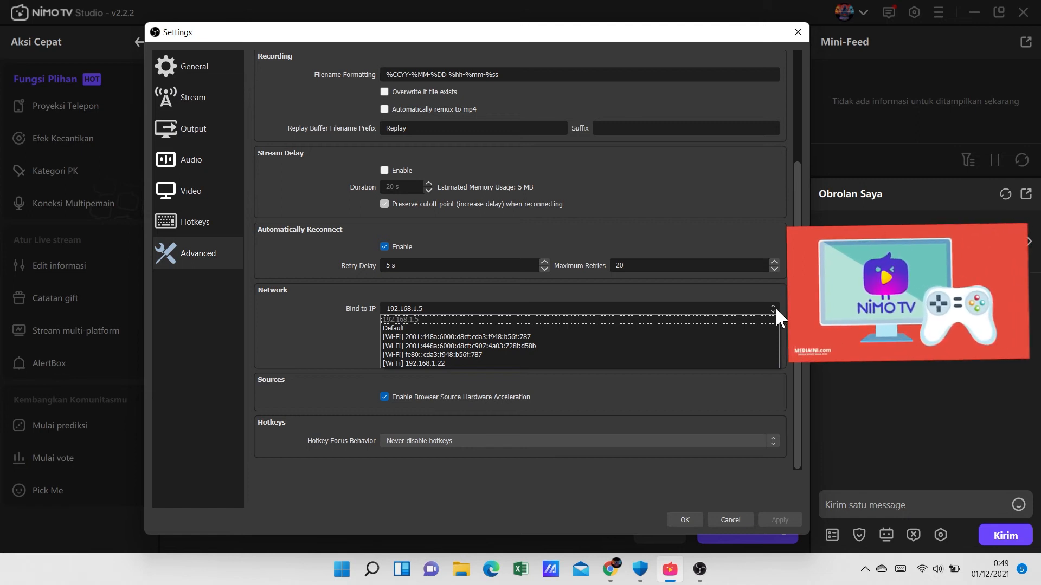
pyautogui.click(775, 307)
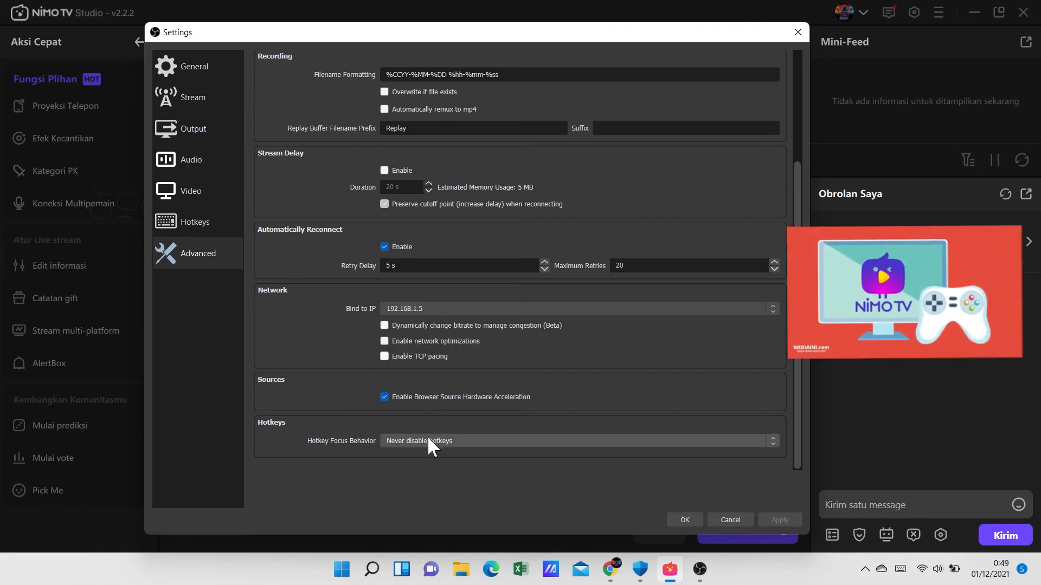
# Set the automatic reconnect retry delay to 7 s, apply the advanced settings and close the settings window.
pyautogui.scroll(2, 428, 352)
pyautogui.scroll(1, 428, 350)
pyautogui.scroll(2, 437, 304)
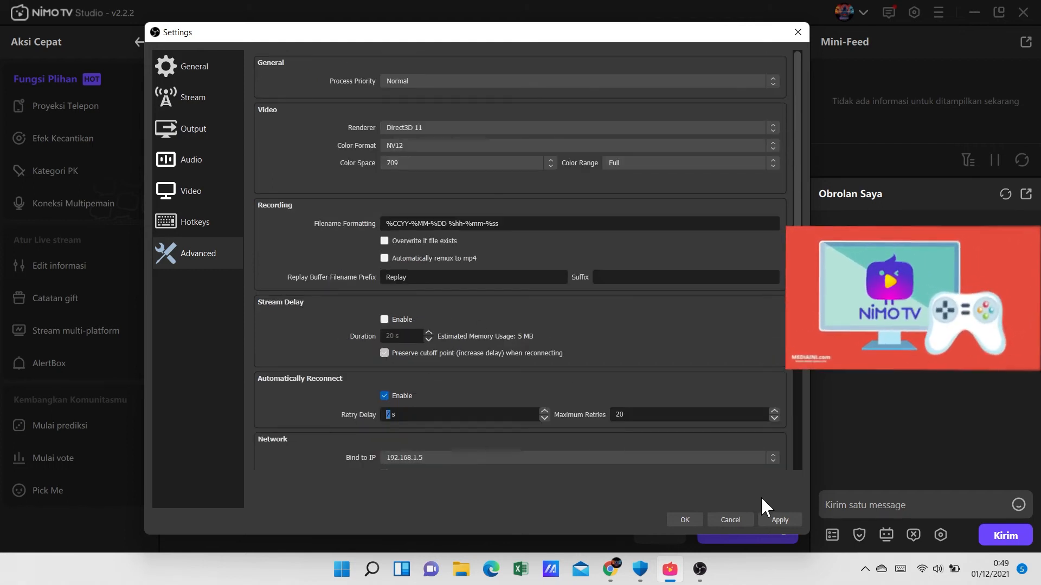
pyautogui.click(762, 519)
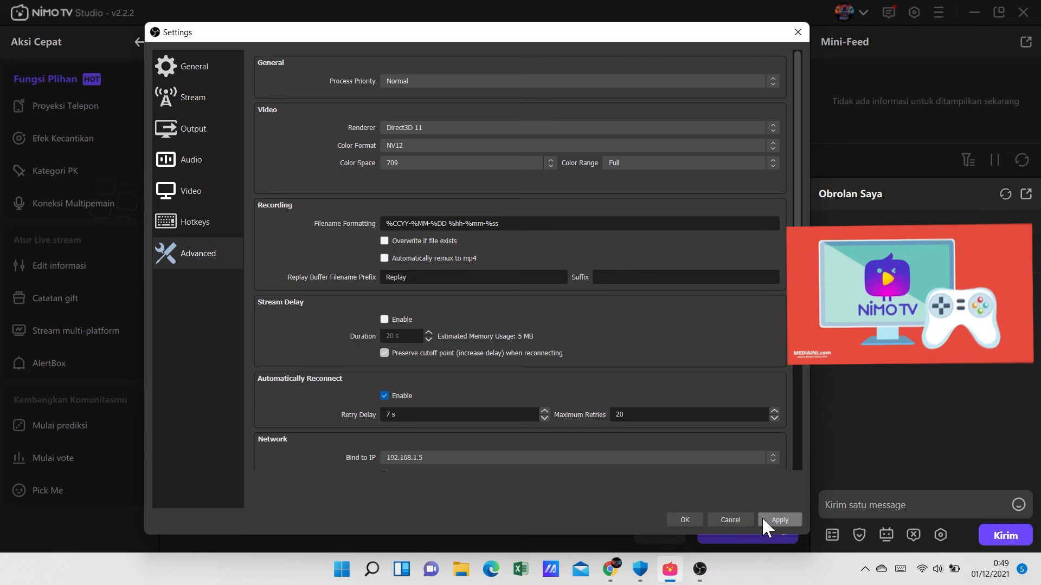
pyautogui.click(685, 521)
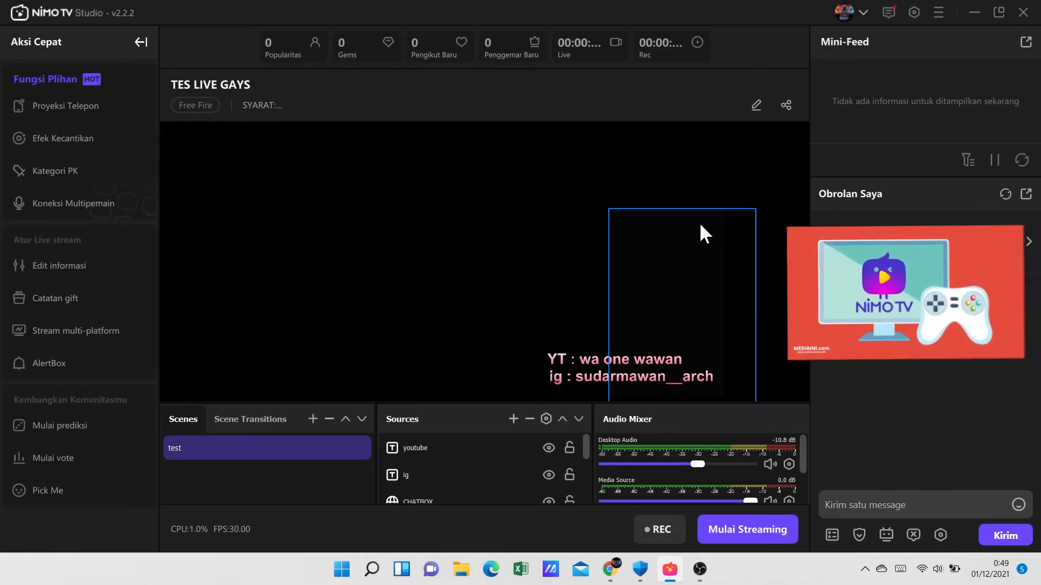